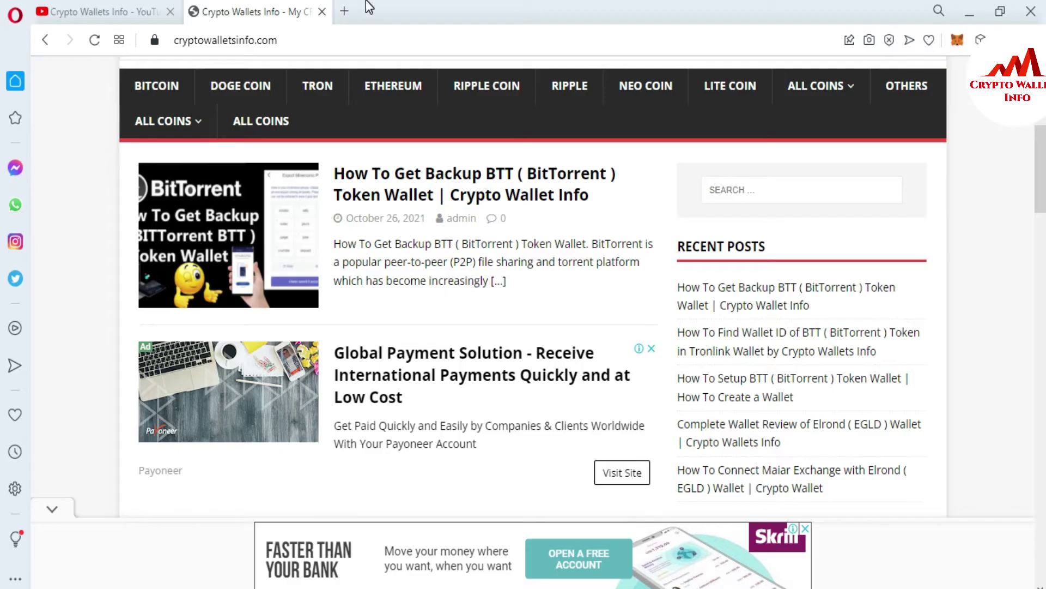
Open the MetaMask wallet extension and unlock it with the account password.
left_click(957, 41)
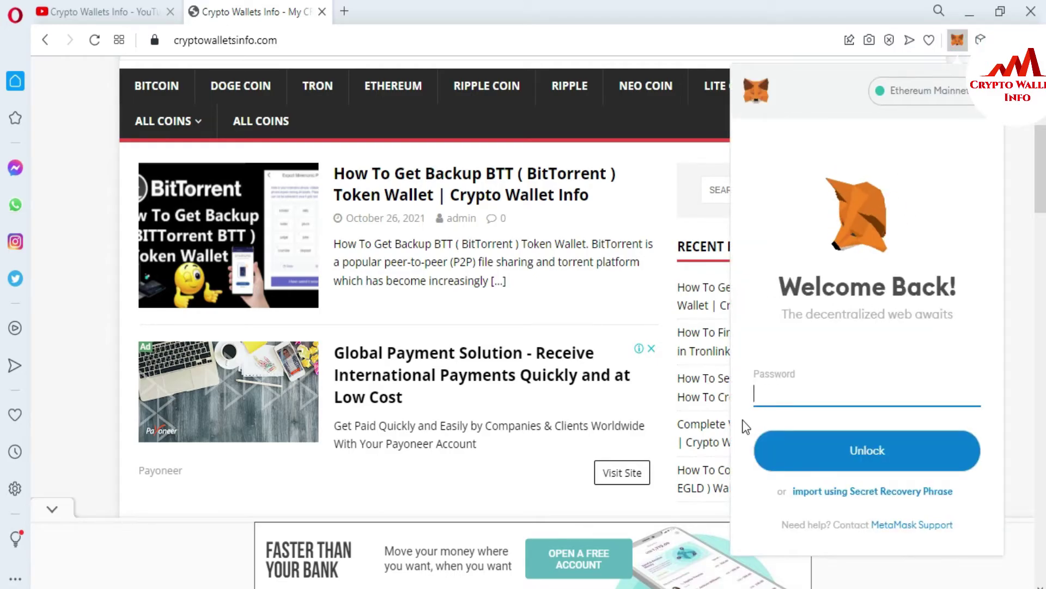
left_click(763, 395)
type("•")
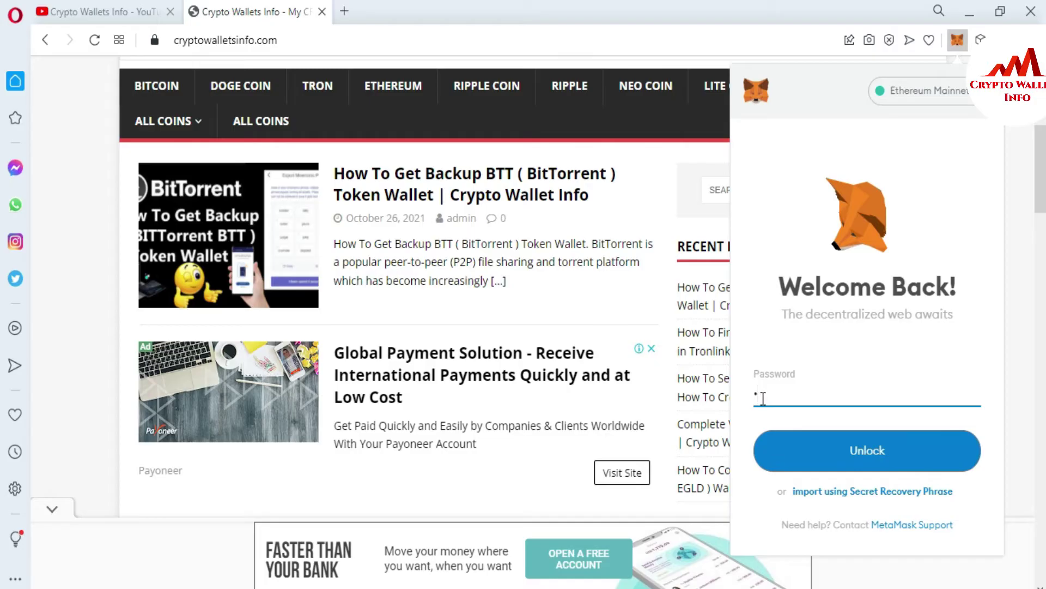
type("••••••••••••••••")
left_click(890, 459)
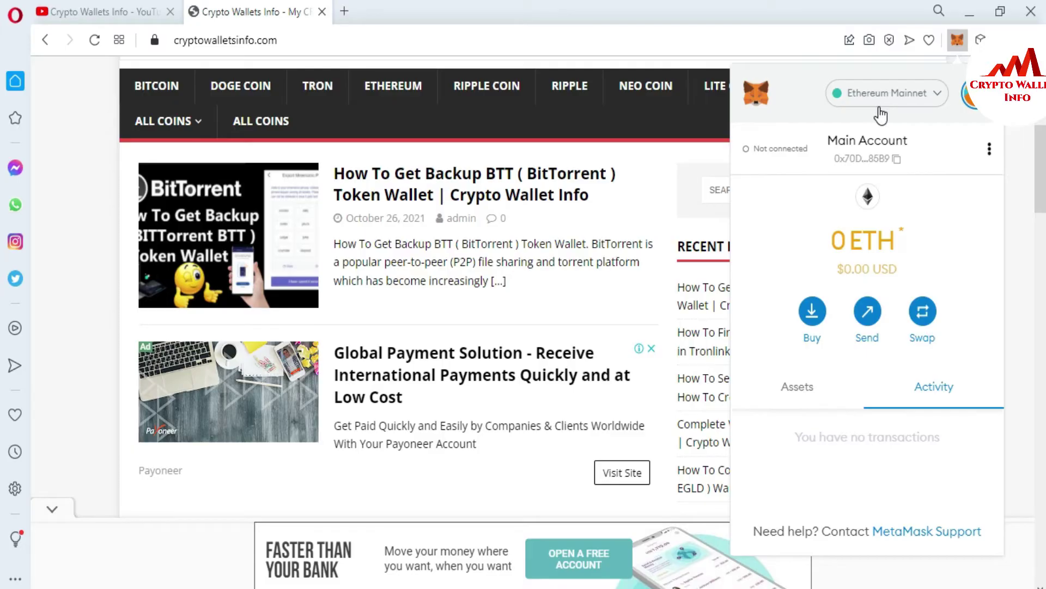
Open the wallet's Main Account in the expanded full-page view and show its assets.
left_click(990, 150)
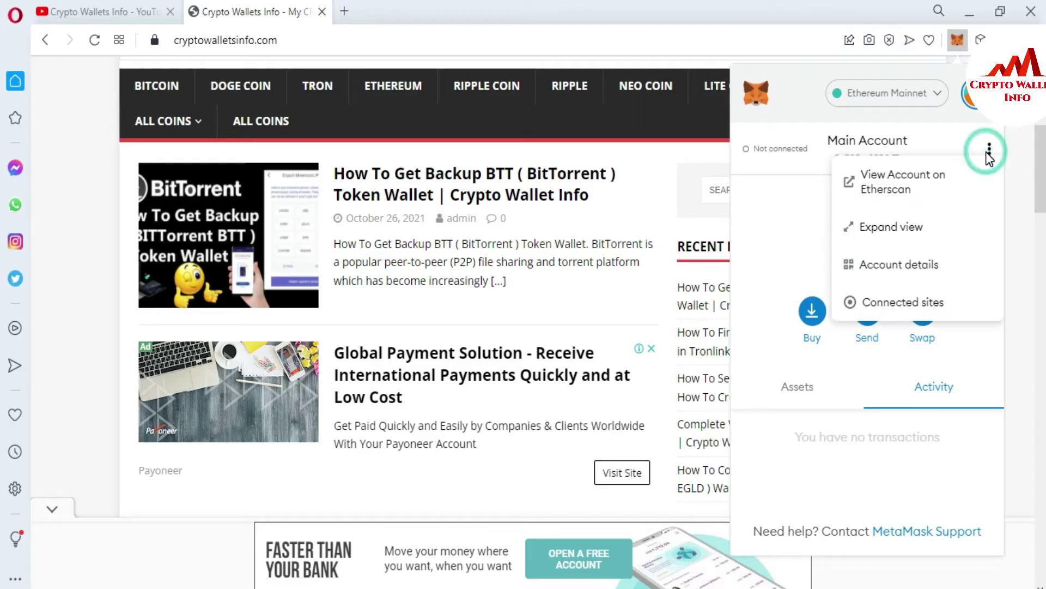
left_click(900, 228)
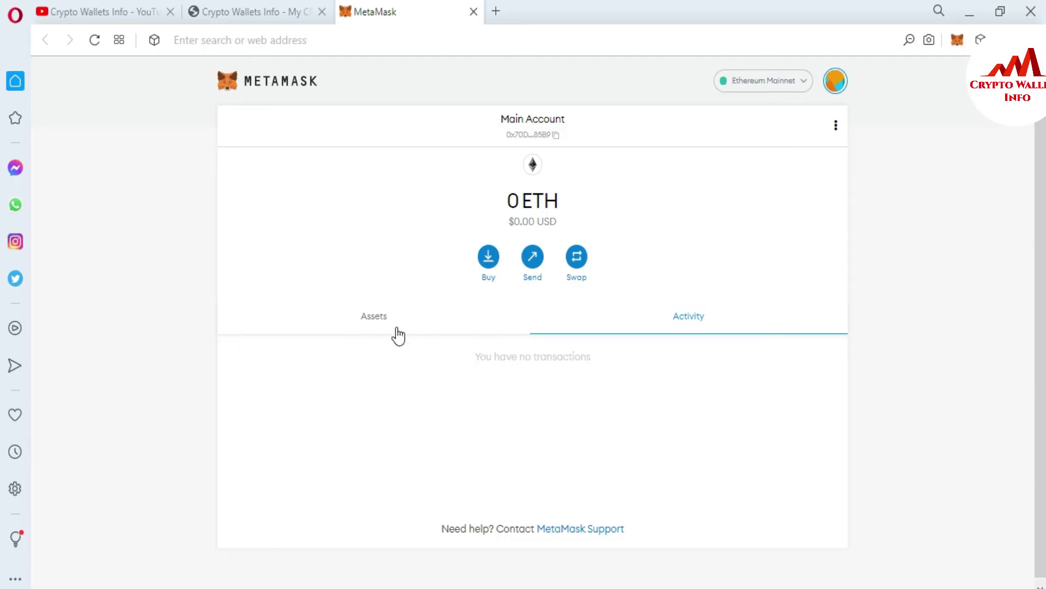
left_click(376, 327)
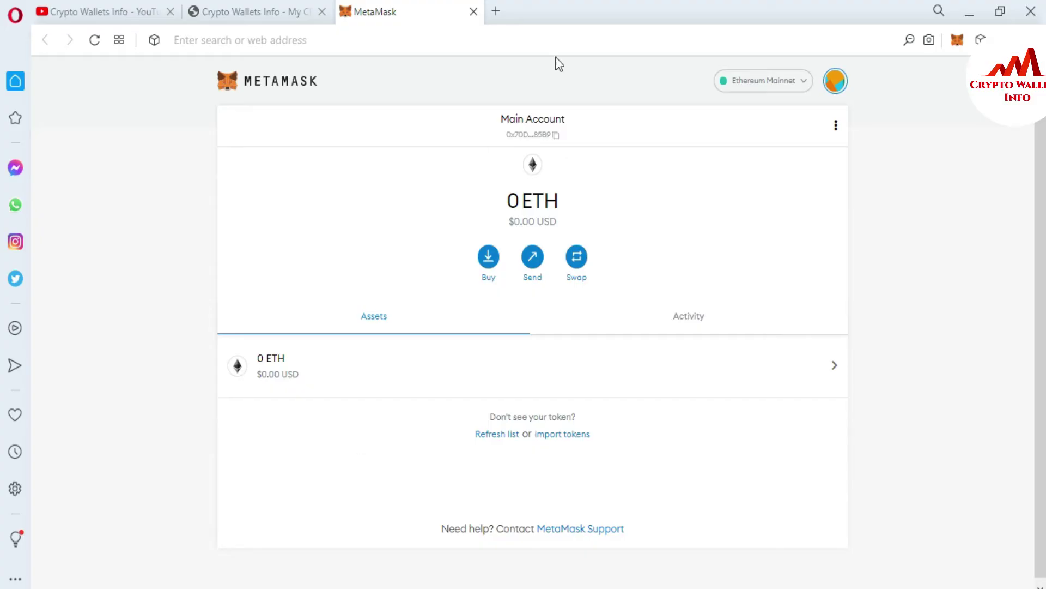
Open coinmarketcap.com in a new browser tab.
left_click(496, 12)
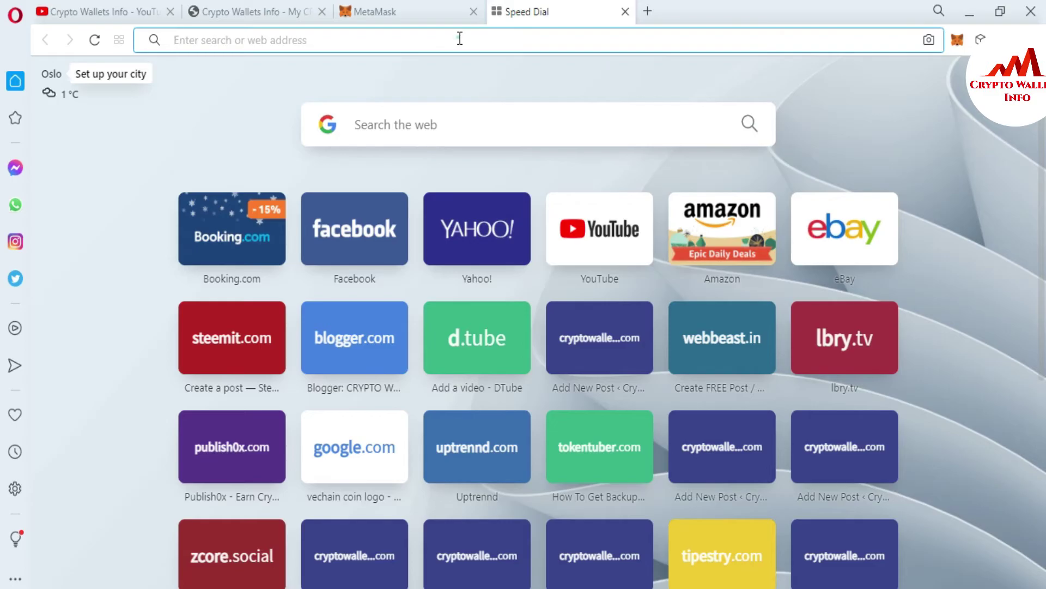
type("coi")
key("Return")
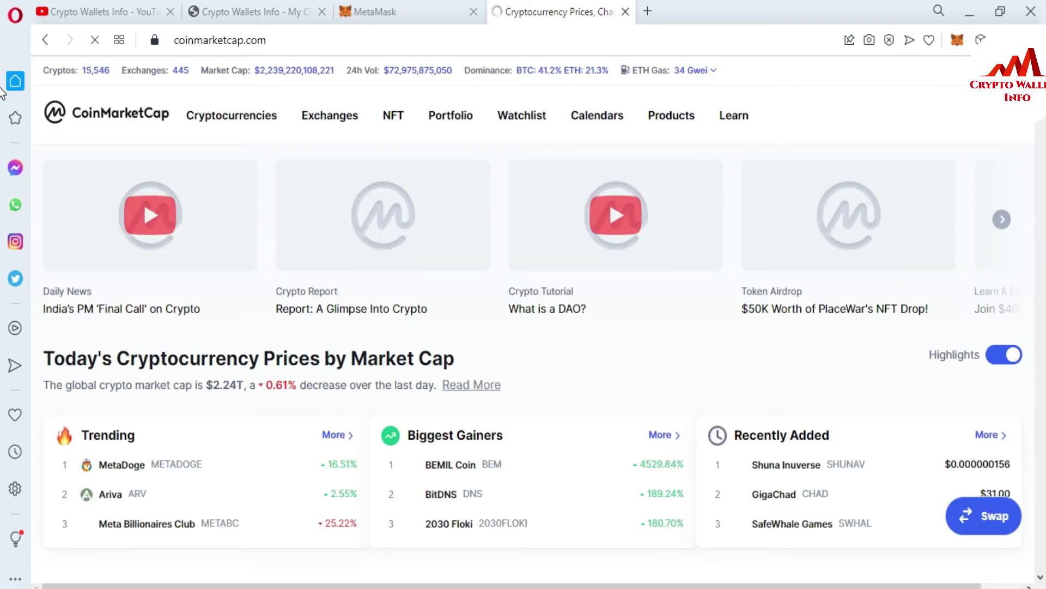
Open the Ethereum (ETH) coin page from the list of cryptocurrency prices by market cap.
scroll(2, 104, "down", 5)
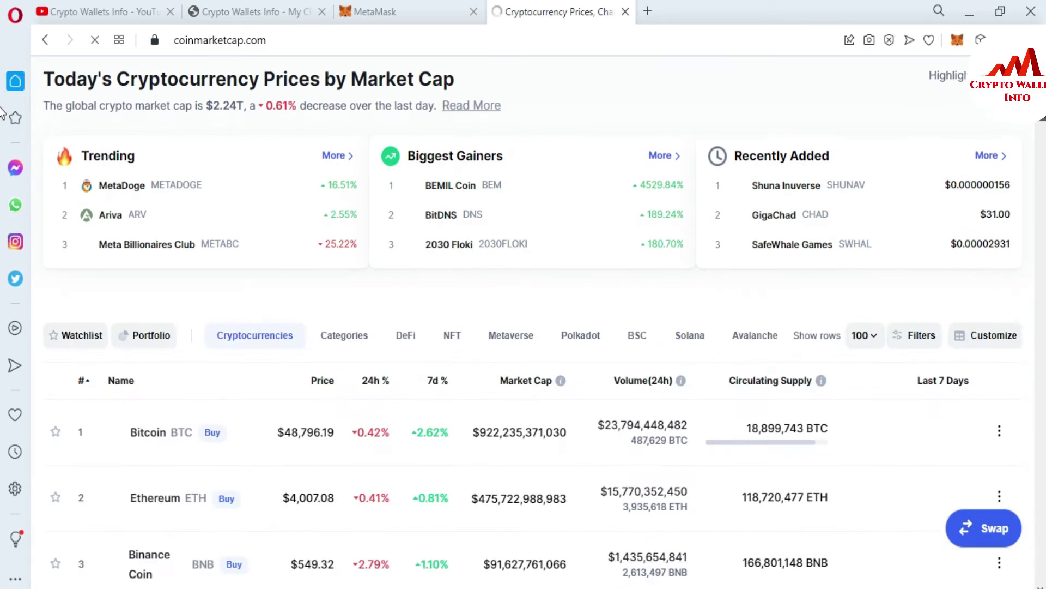
scroll(2, 115, "down", 1)
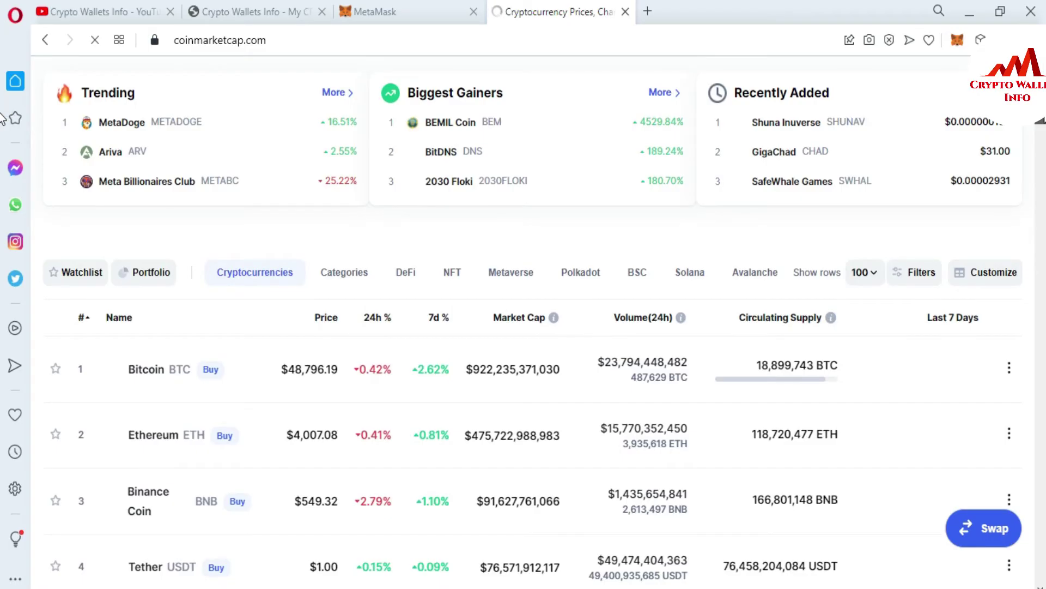
scroll(3, 104, "up", 6)
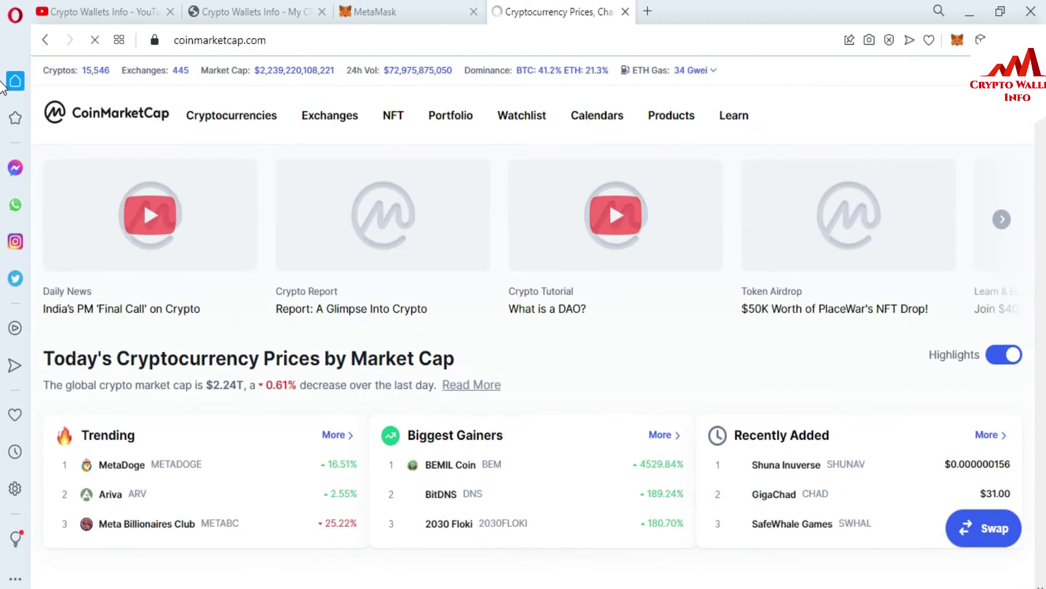
scroll(3, 117, "down", 6)
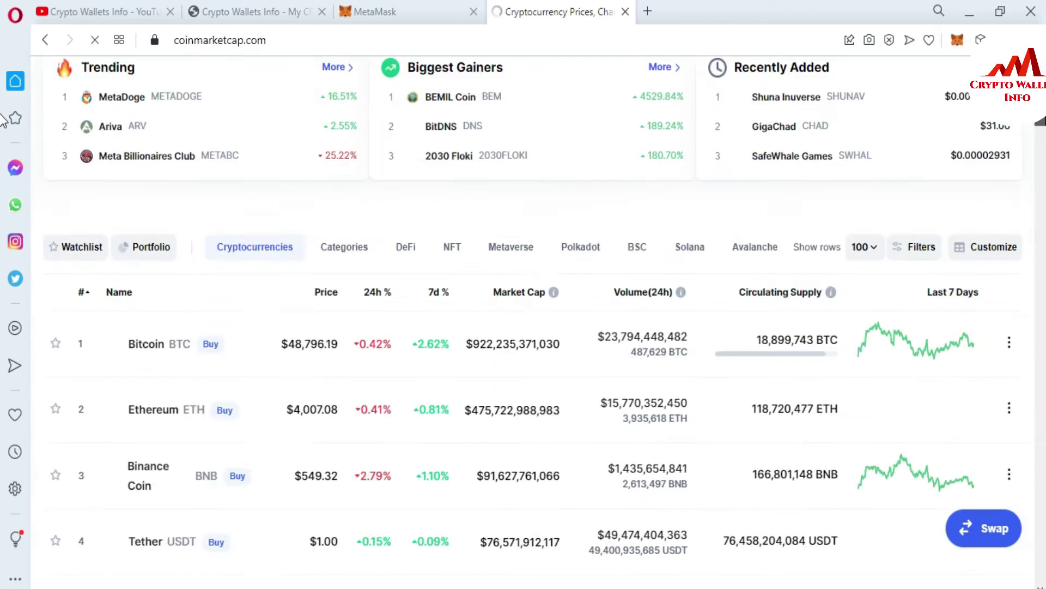
scroll(3, 125, "up", 4)
scroll(3, 139, "down", 10)
scroll(3, 142, "up", 3)
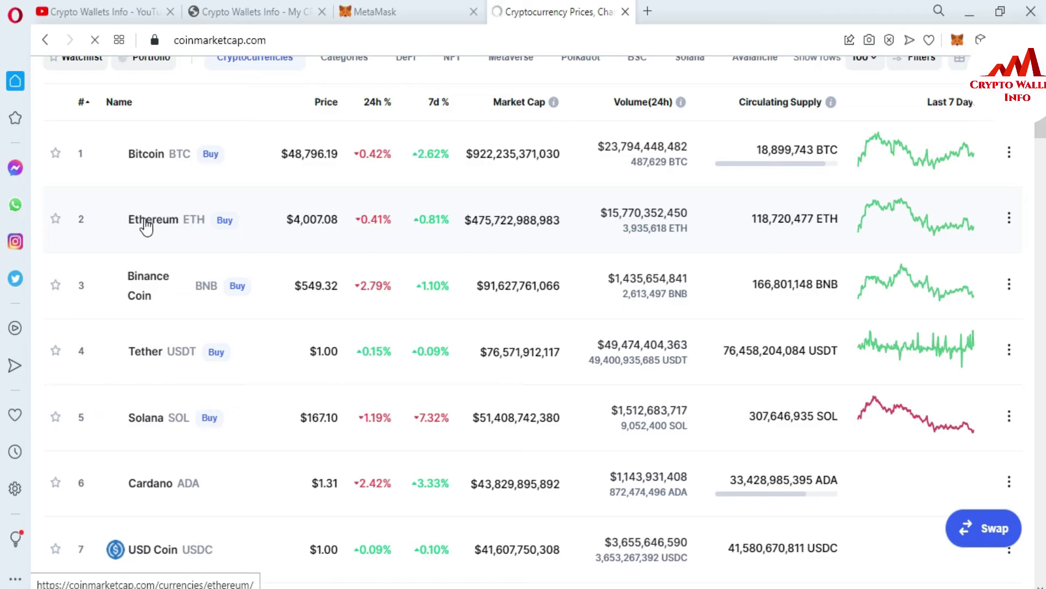
left_click(155, 221)
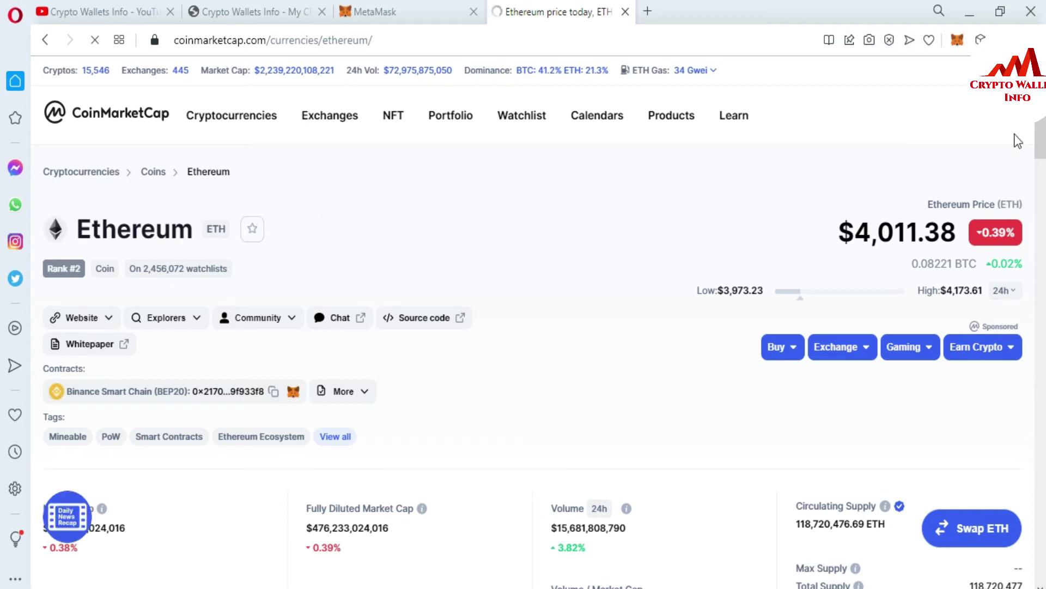
Look over the Ethereum coin page and open the etherscan.io blockchain explorer from its explorer links.
scroll(3, 146, "down", 3)
scroll(2, 146, "down", 2)
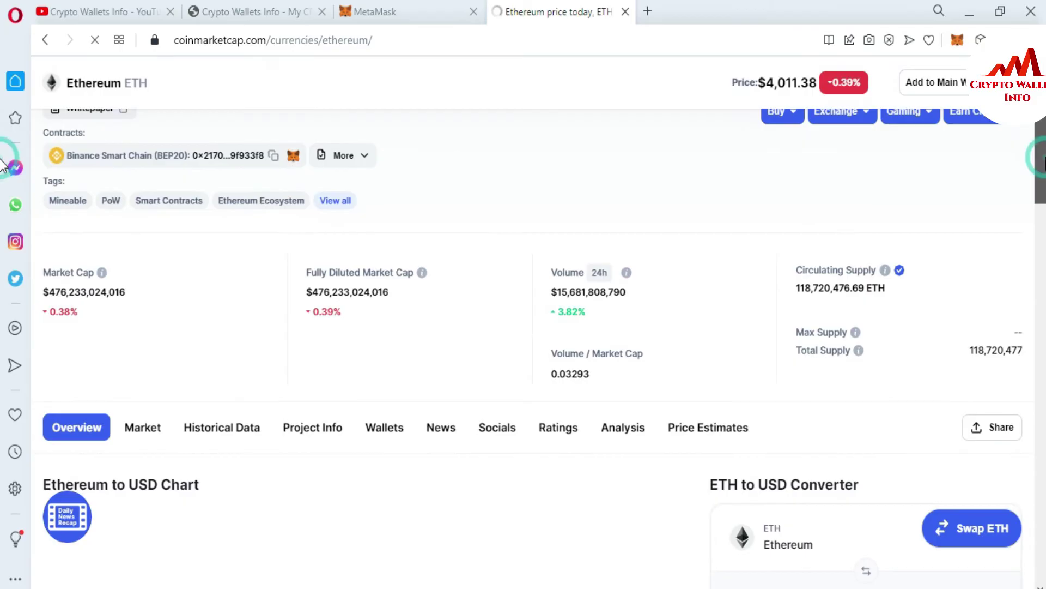
scroll(3, 218, "down", 5)
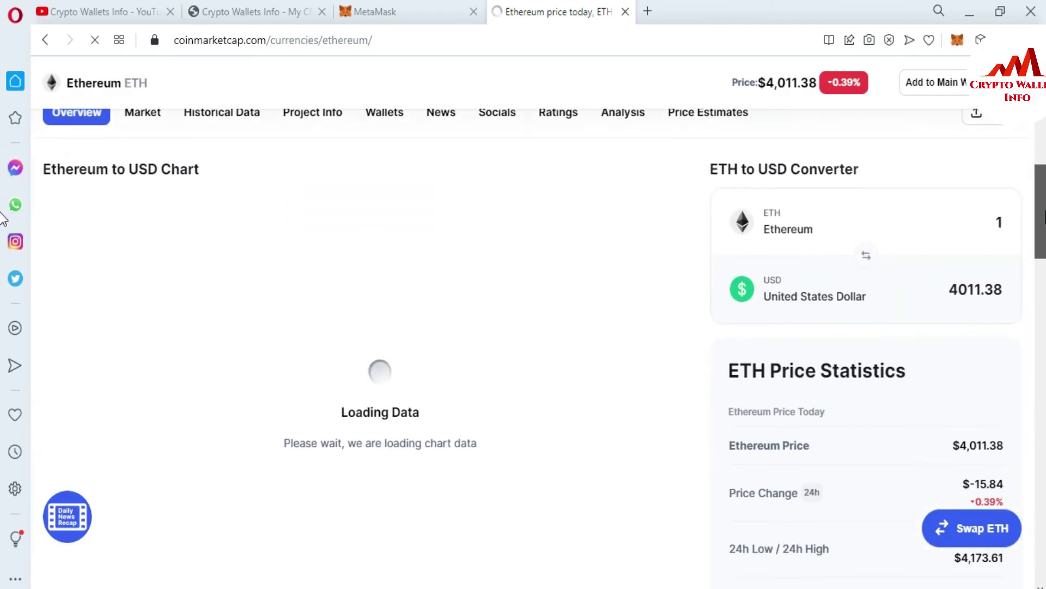
scroll(3, 218, "up", 6)
scroll(3, 170, "up", 5)
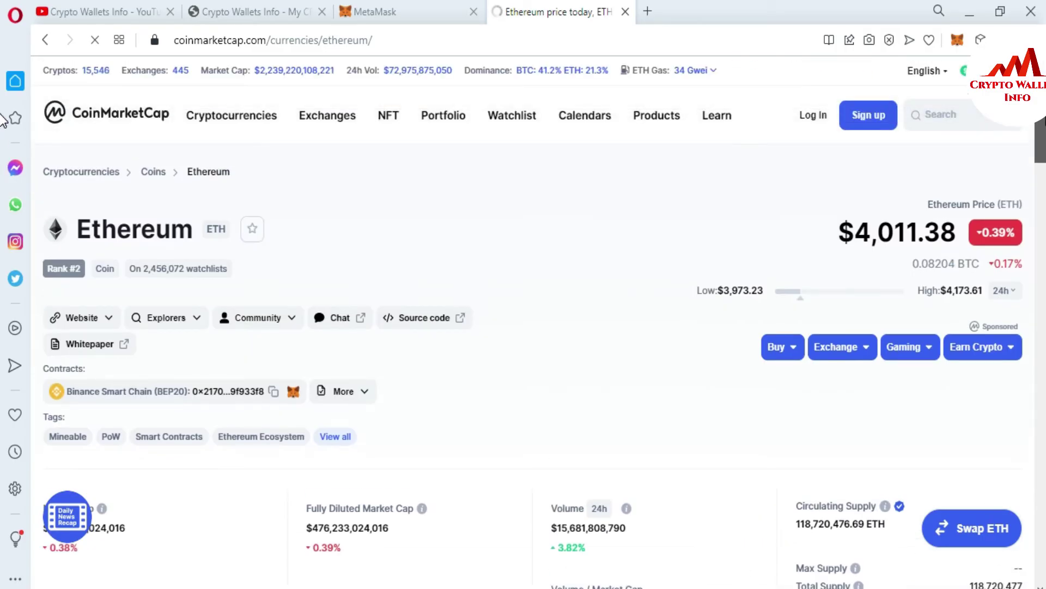
scroll(3, 164, "down", 7)
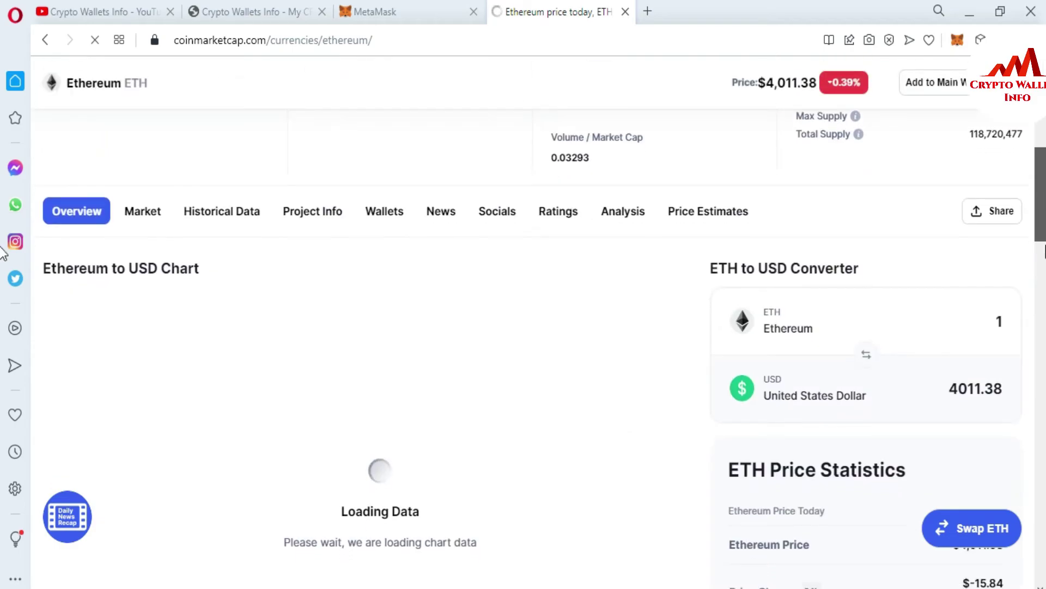
scroll(3, 163, "up", 8)
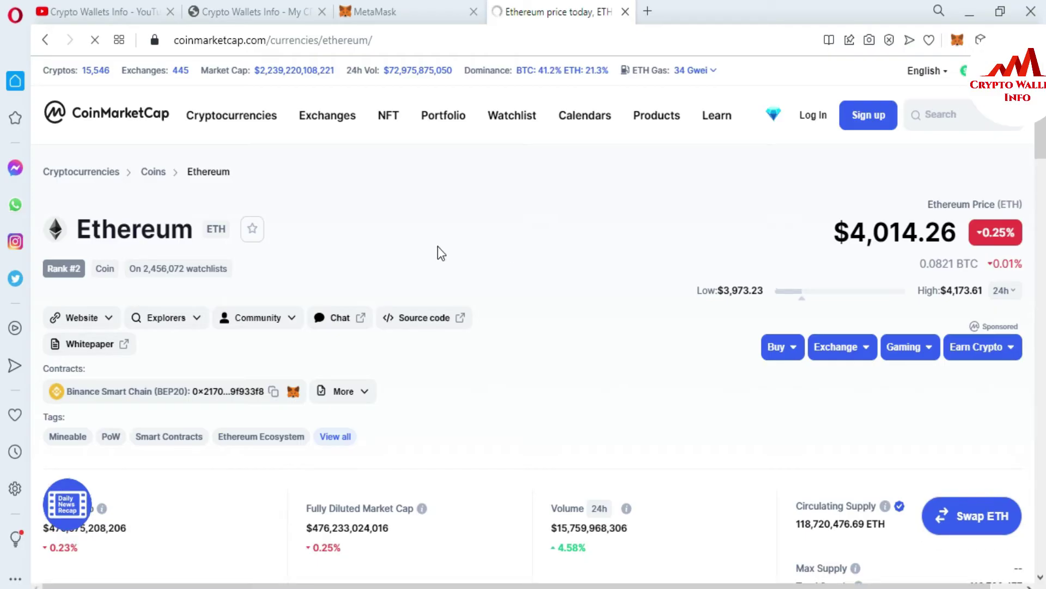
left_click(100, 321)
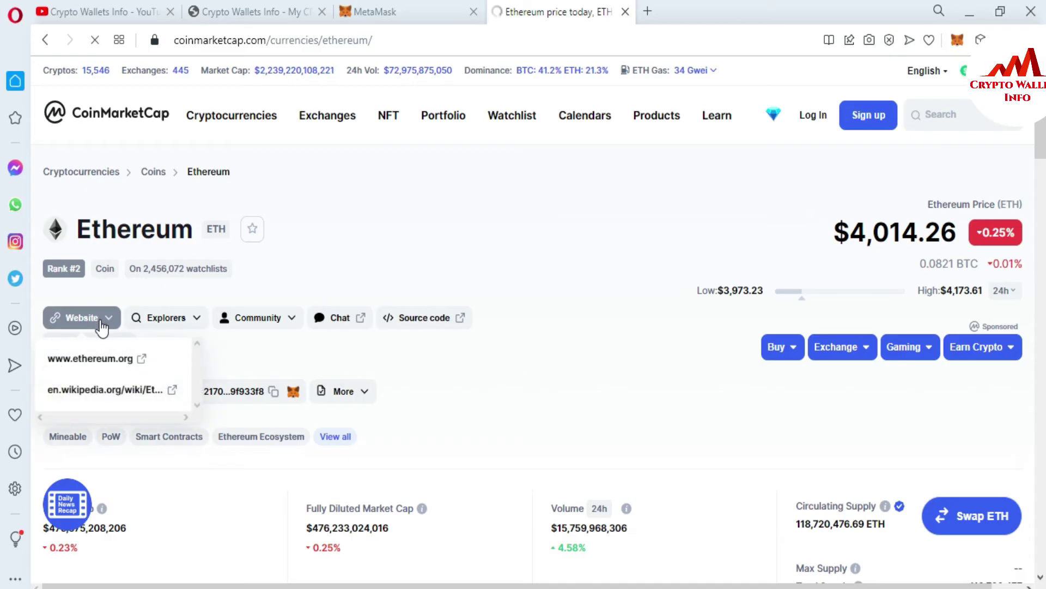
mouse_move(206, 318)
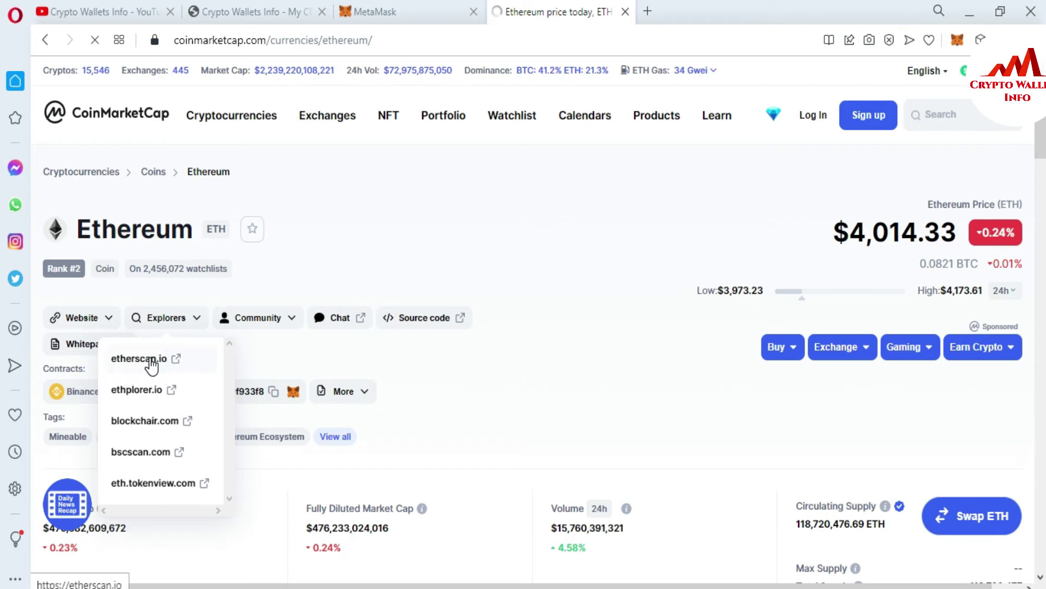
left_click(150, 360)
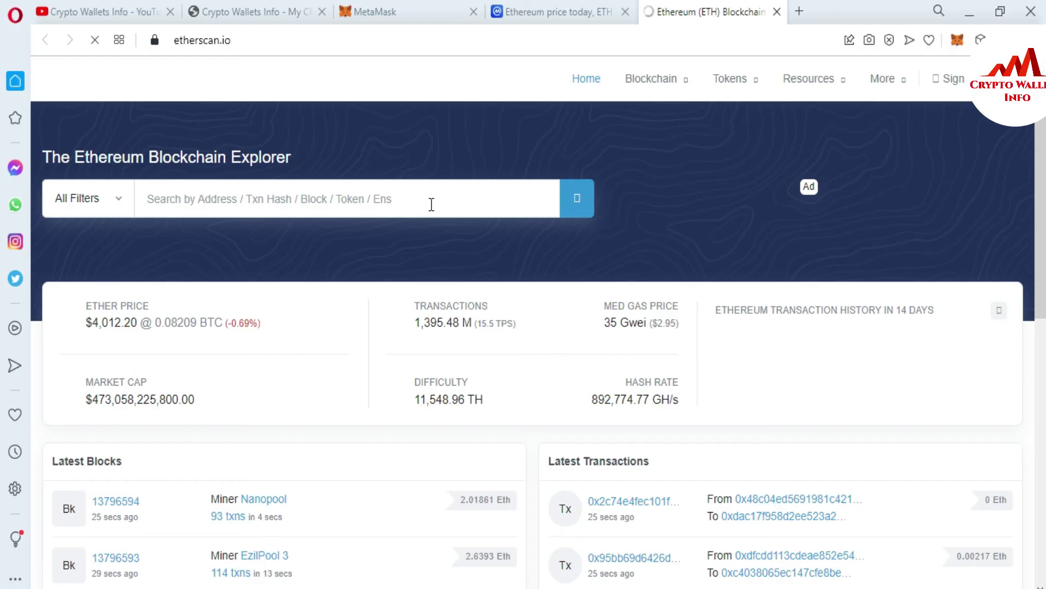
Search Etherscan for usdt and copy the contract address of the Tether USD (USDT) token.
left_click(355, 201)
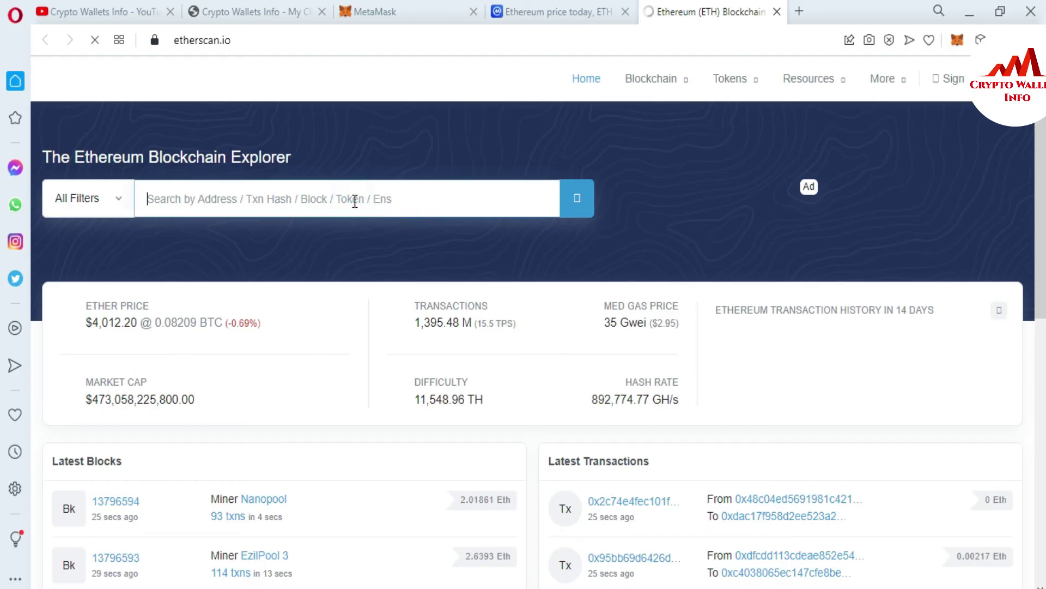
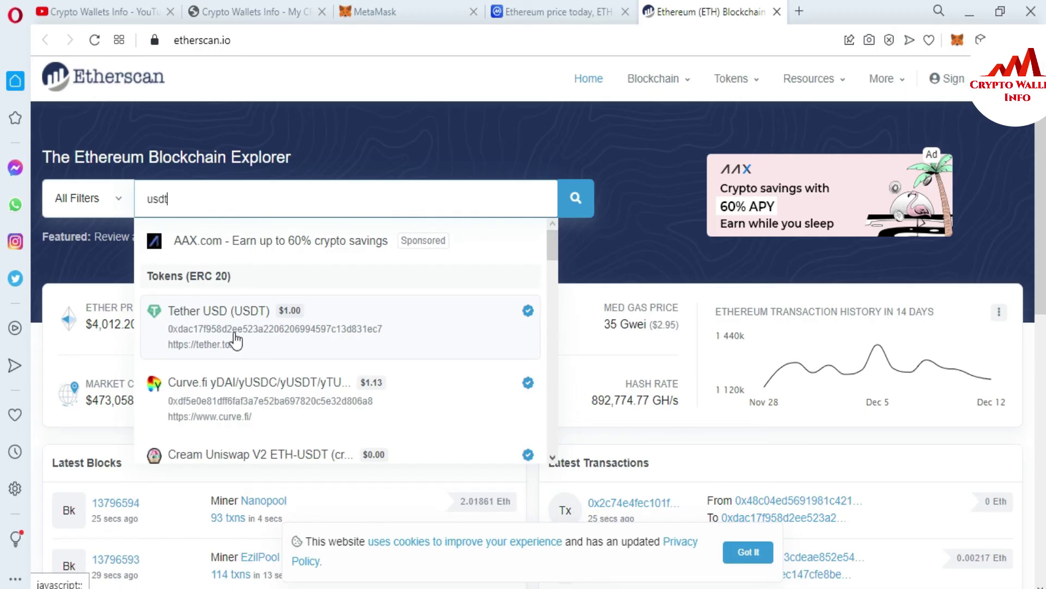
left_click(231, 327)
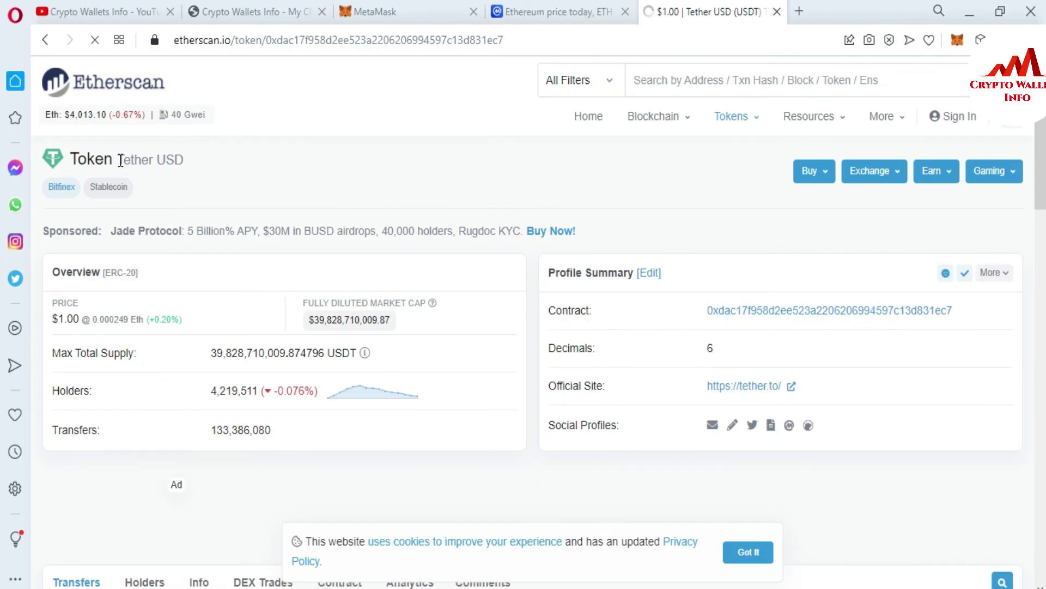
left_click_drag(119, 160, 188, 159)
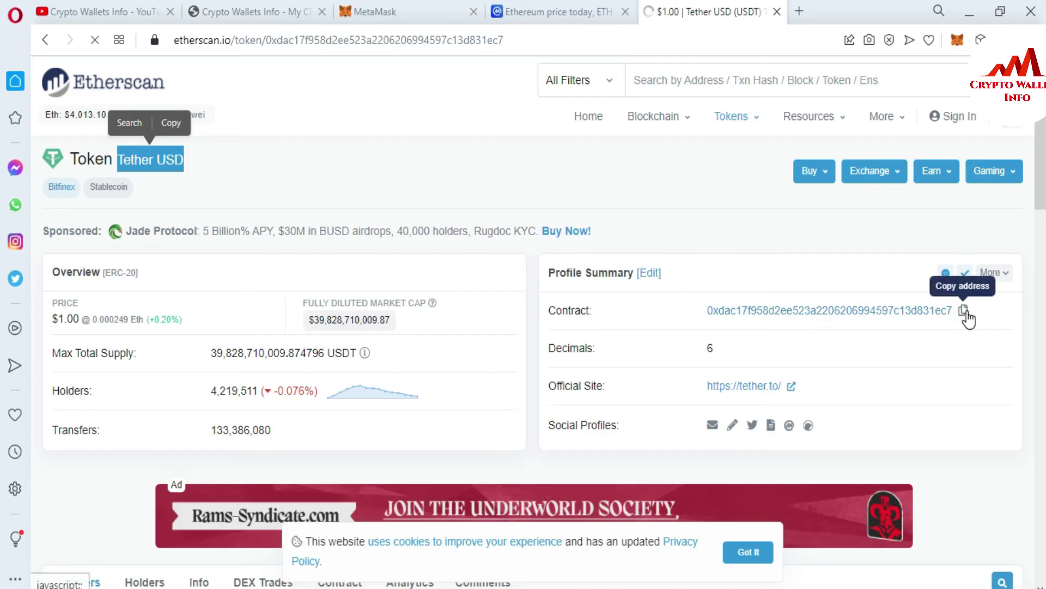
left_click(965, 313)
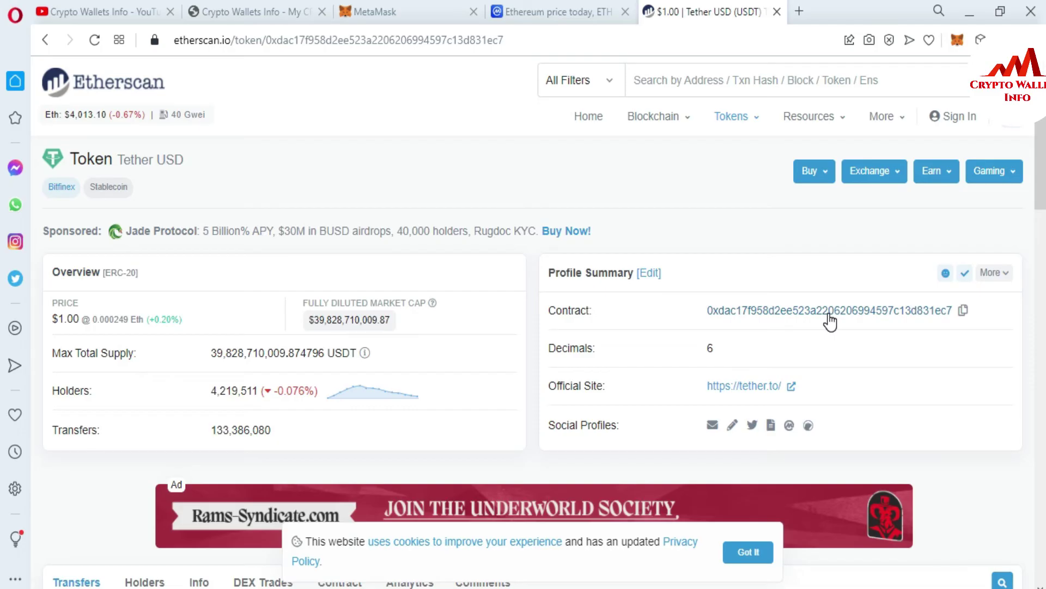
Return to the full-page MetaMask wallet and unlock it again with the account password.
left_click(402, 11)
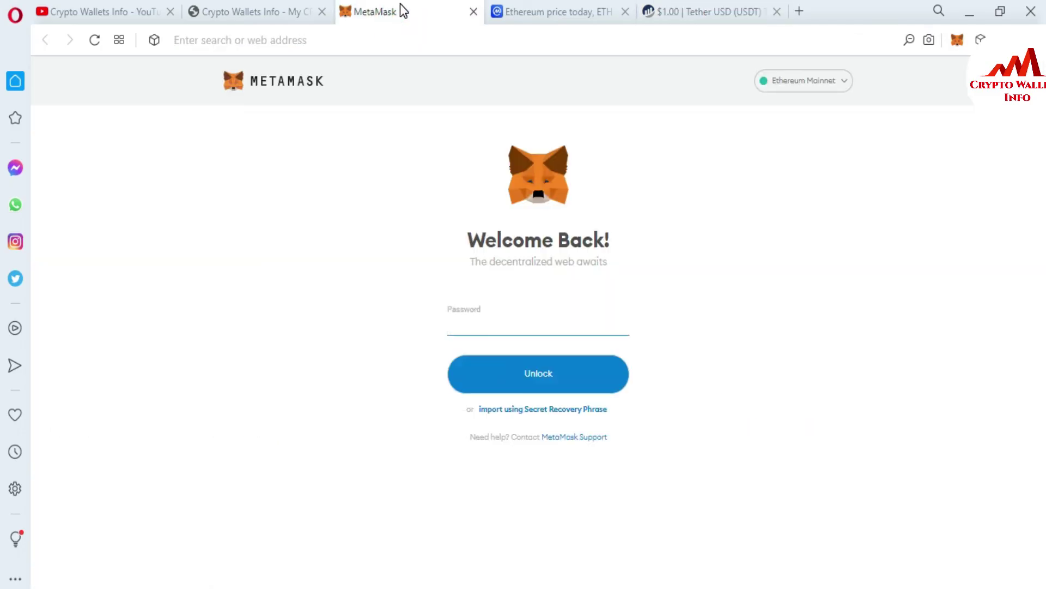
left_click(493, 324)
type("••••••")
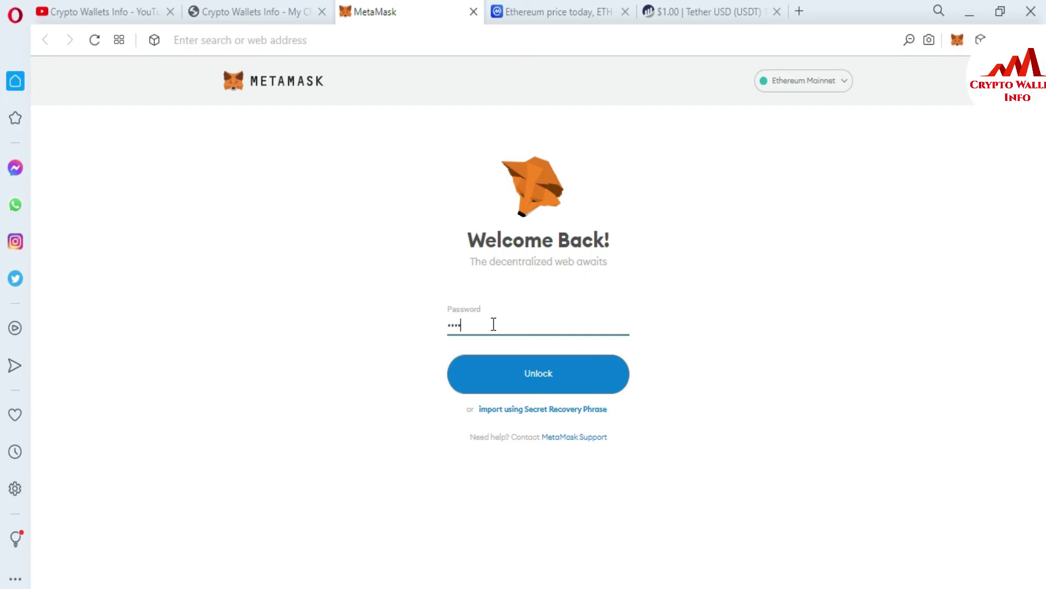
type("•••••••••••")
left_click(581, 392)
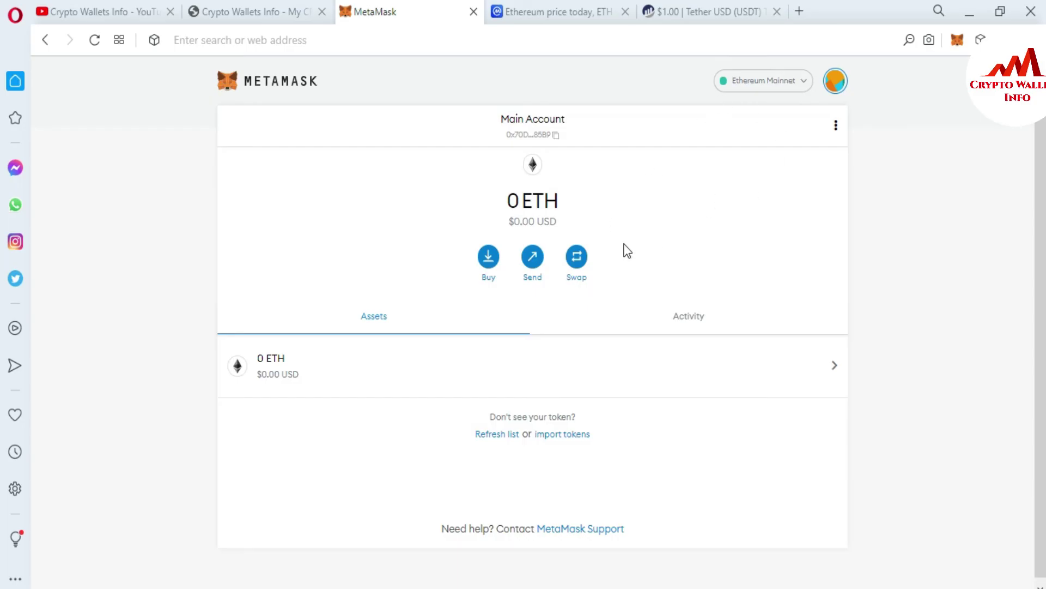
left_click(553, 436)
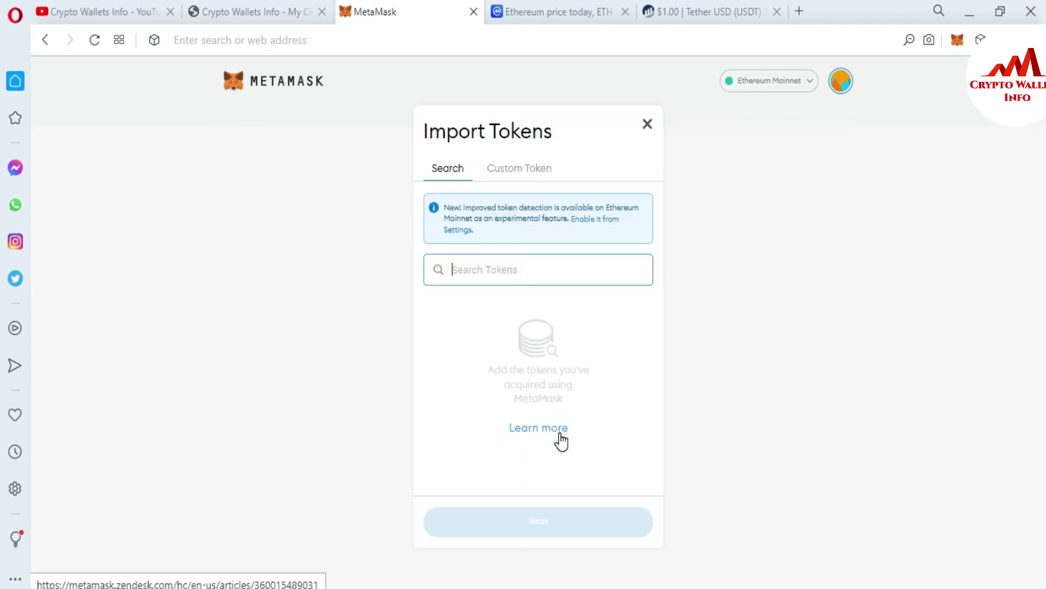
left_click(486, 268)
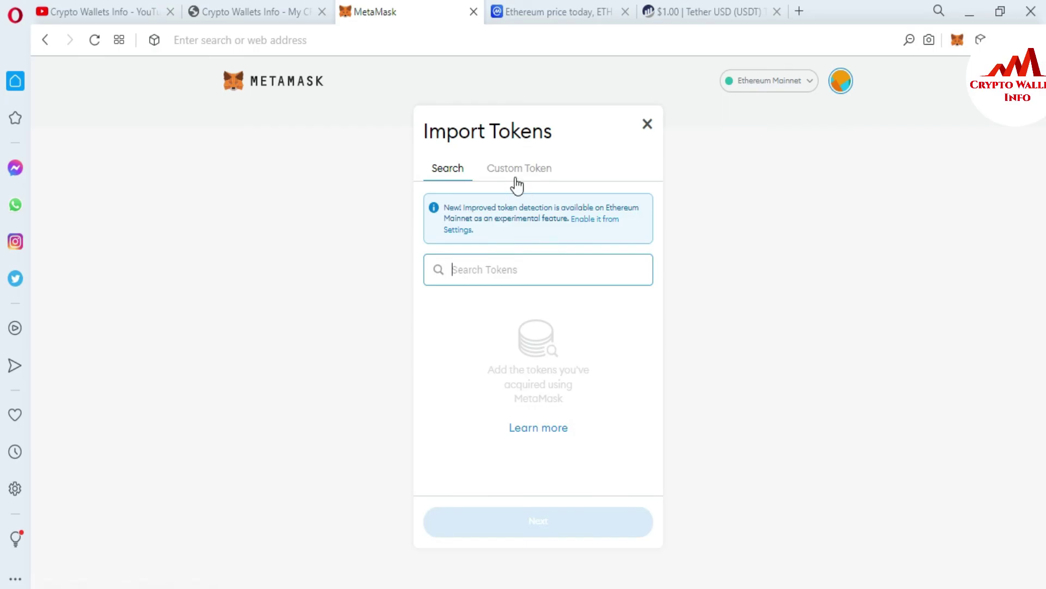
left_click(532, 170)
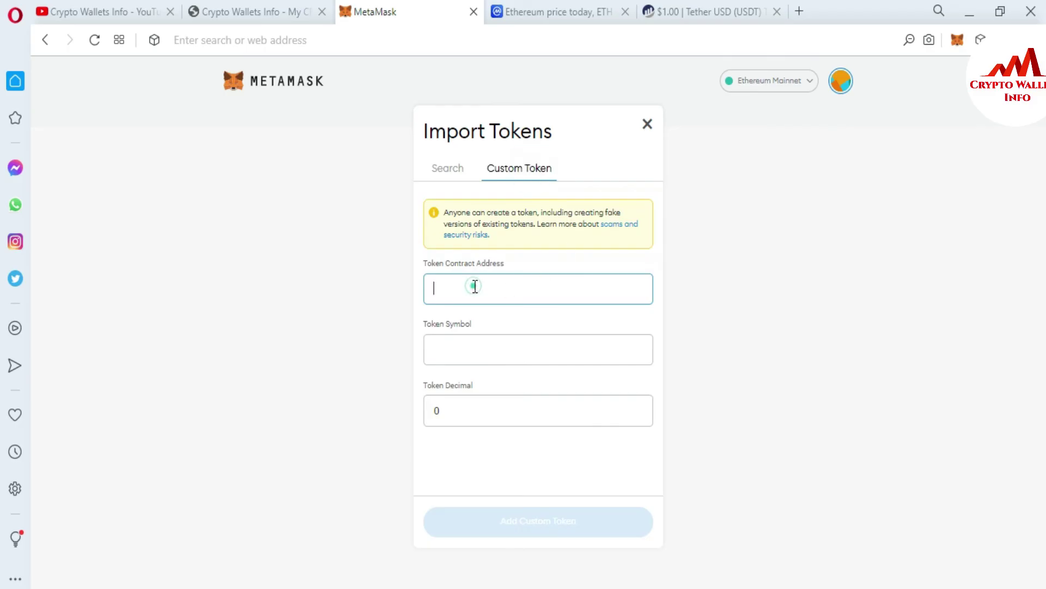
left_click(475, 287)
key("ctrl+v")
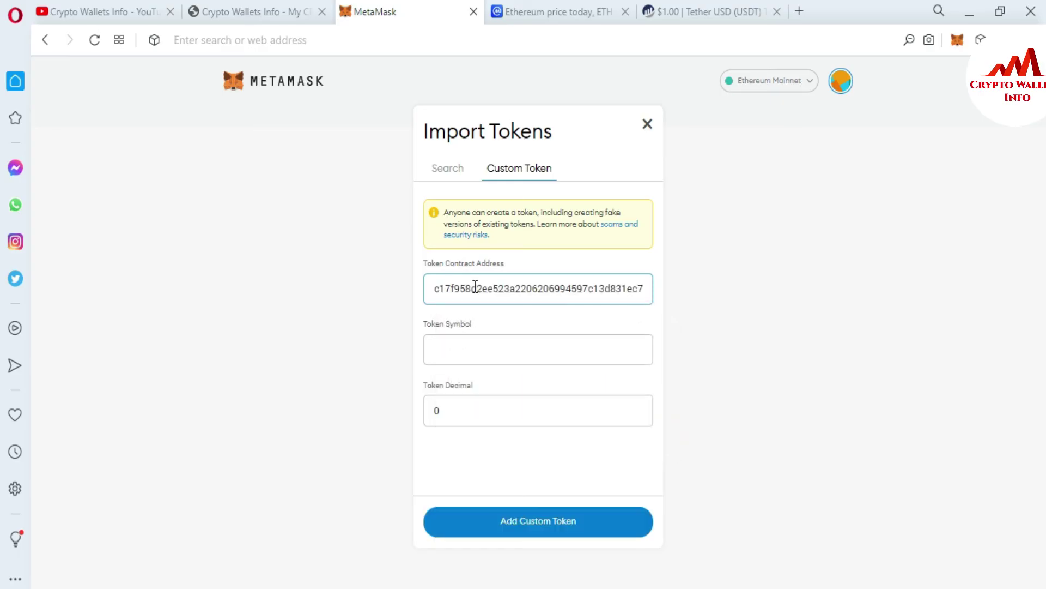
left_click(653, 319)
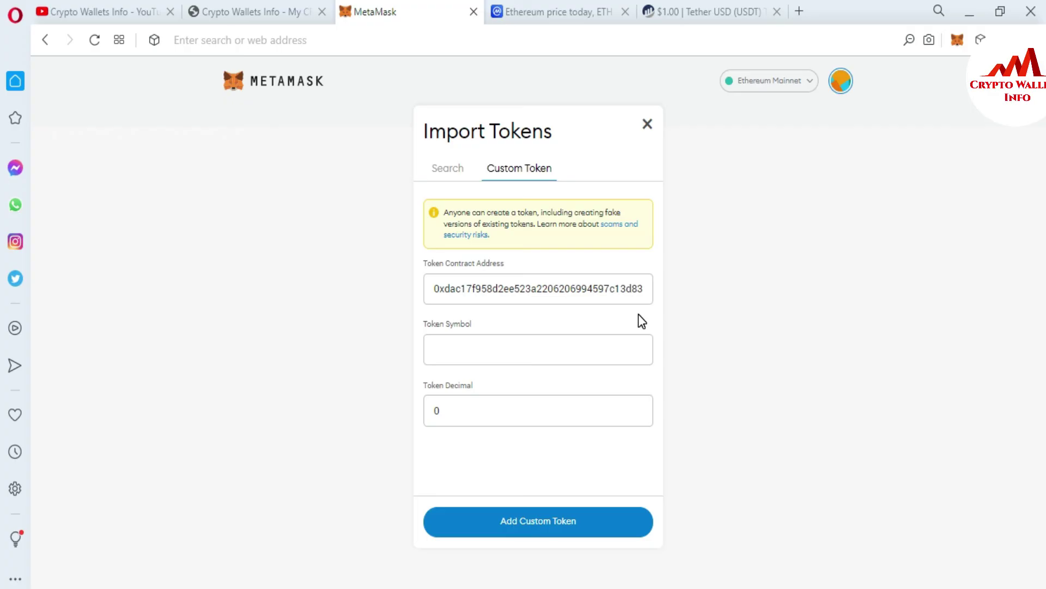
Review the pasted token contract address back to its beginning and let the token symbol and decimals fill in automatically.
left_click(551, 329)
left_click(526, 338)
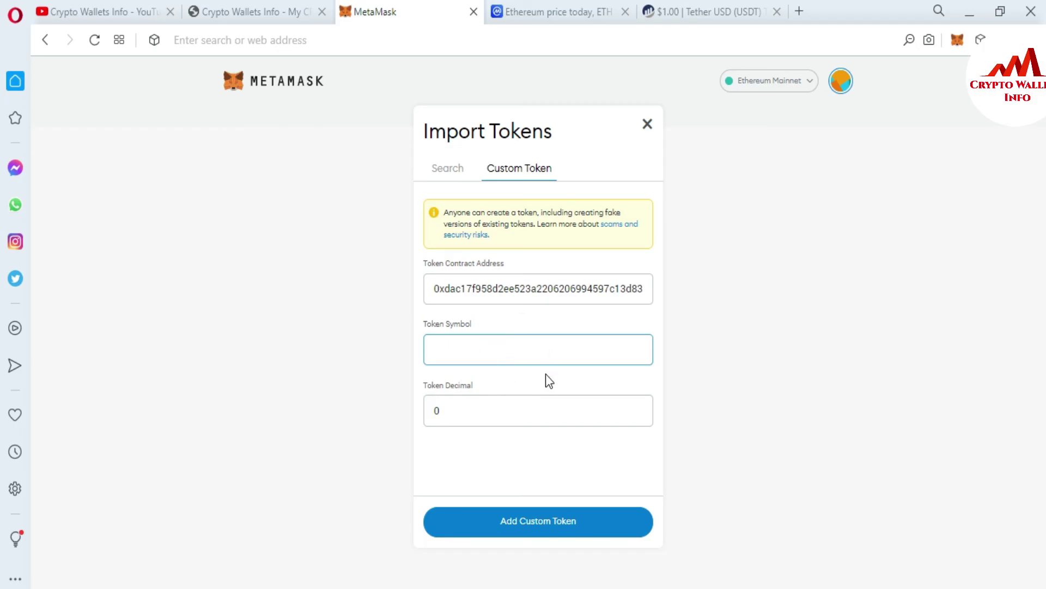
left_click(569, 290)
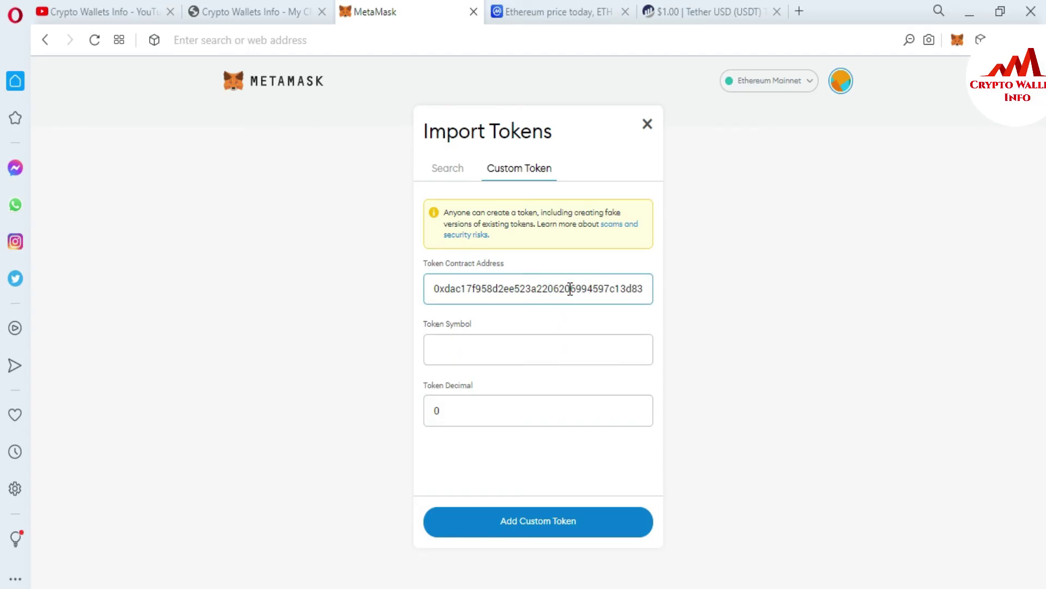
key("Left")
key("Left")
key("Left")
key("Left")
key("Left")
key("Left")
key("Left")
key("Left")
key("Left")
key("Left")
key("Left")
key("Left")
key("Left")
key("Left")
key("Left")
key("Left")
key("Left")
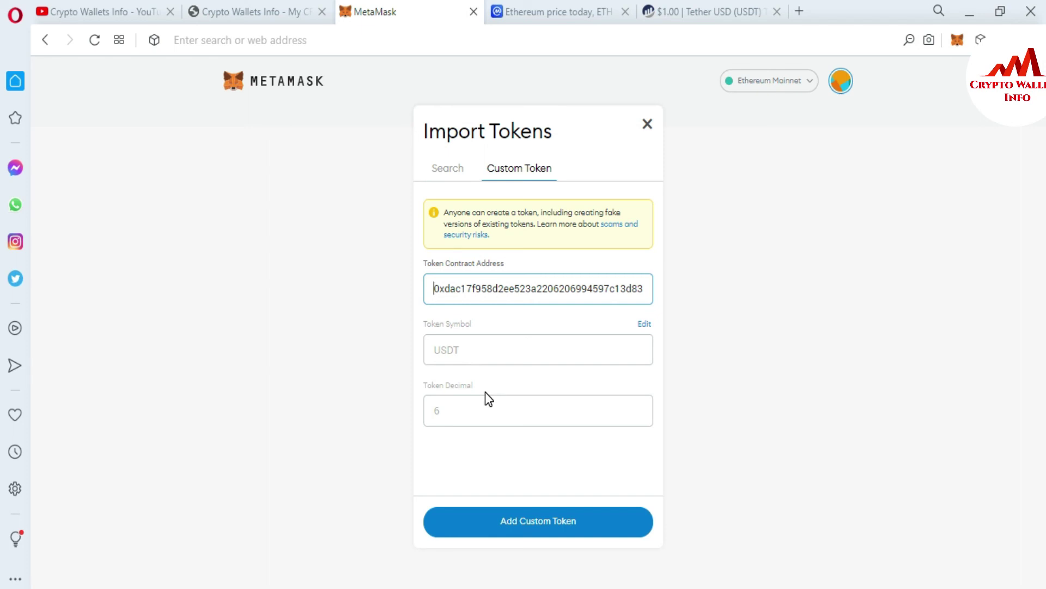
Check the token's decimals and name against the Tether USD page on Etherscan.
left_click(708, 7)
double_click(710, 349)
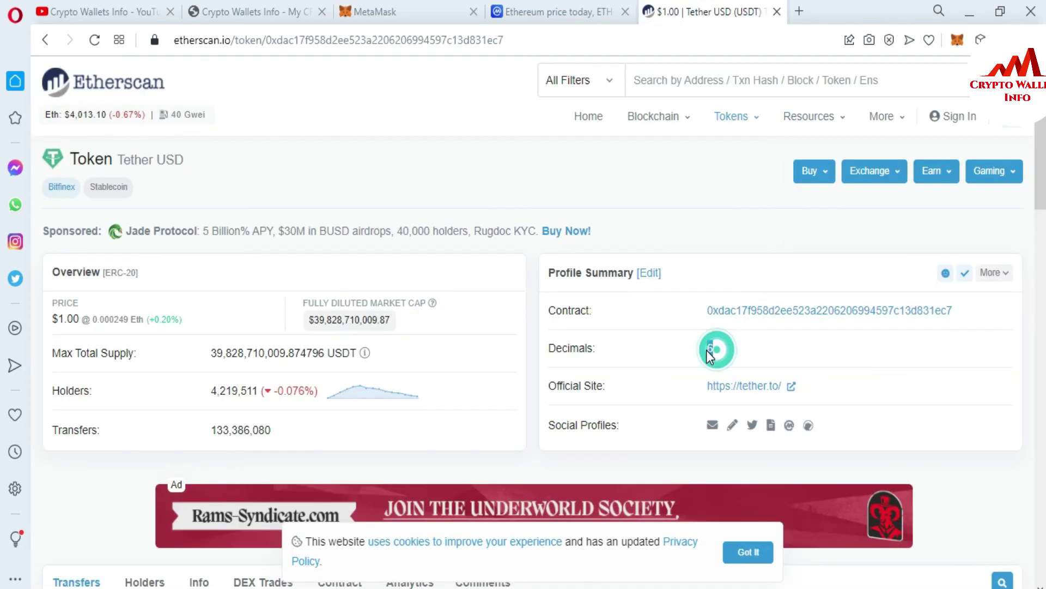
left_click_drag(123, 159, 188, 159)
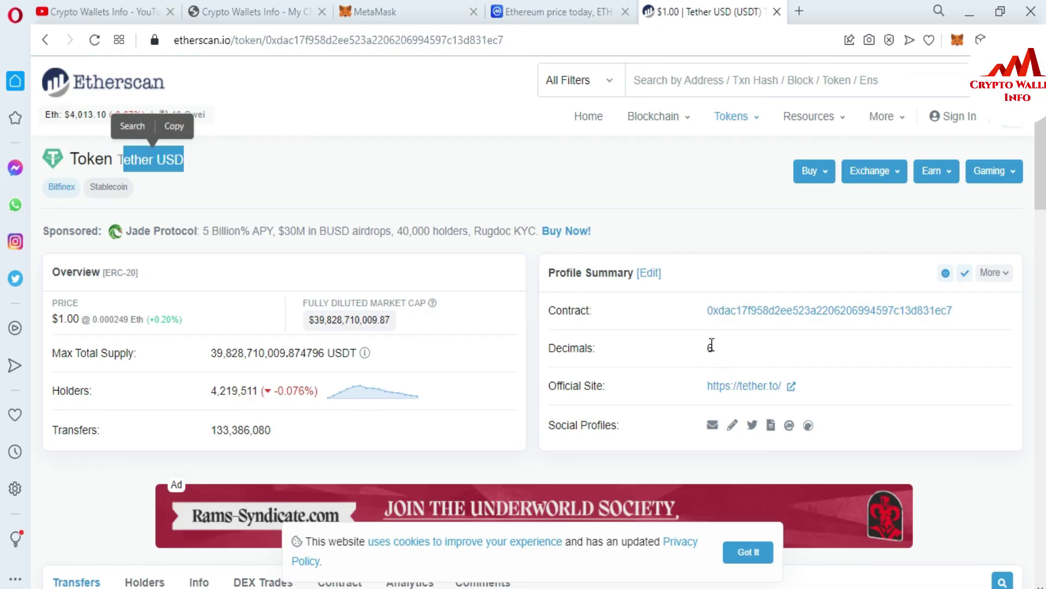
left_click(181, 204)
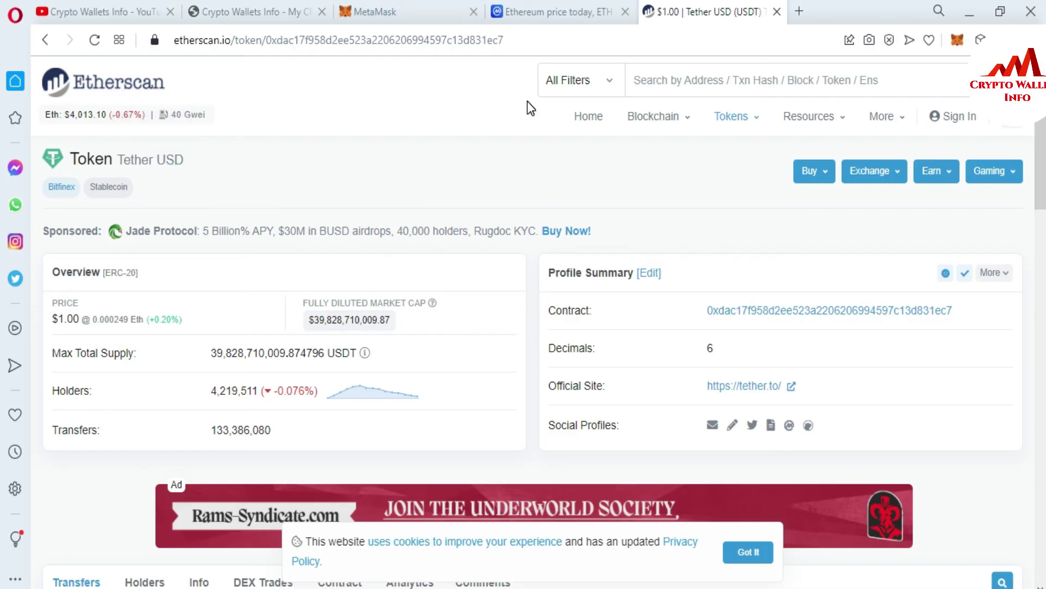
Return to MetaMask, add and import the custom USDT token, and go back to the Main Account assets.
left_click(404, 9)
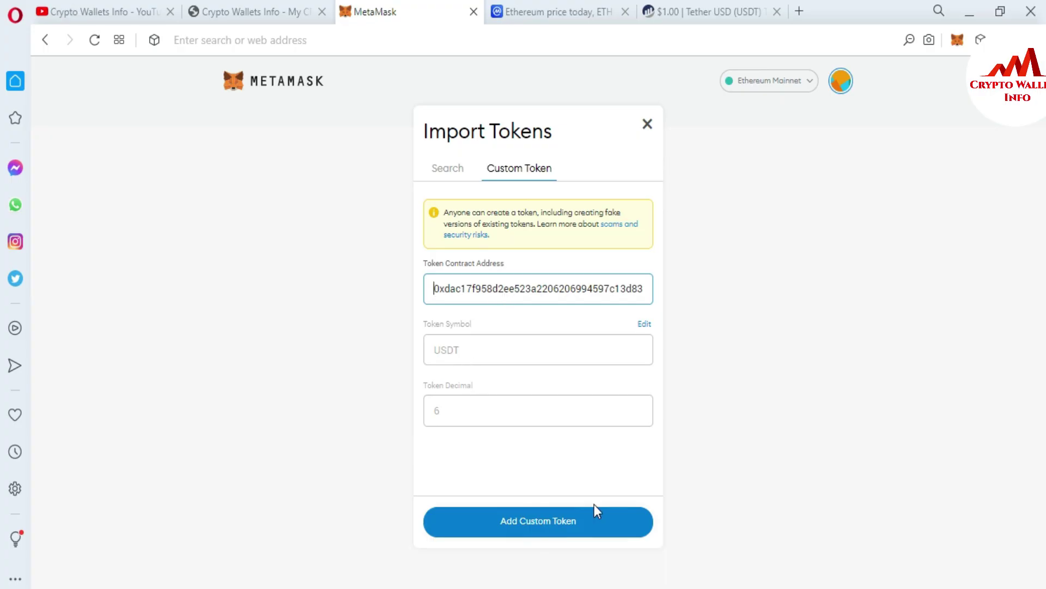
left_click(536, 524)
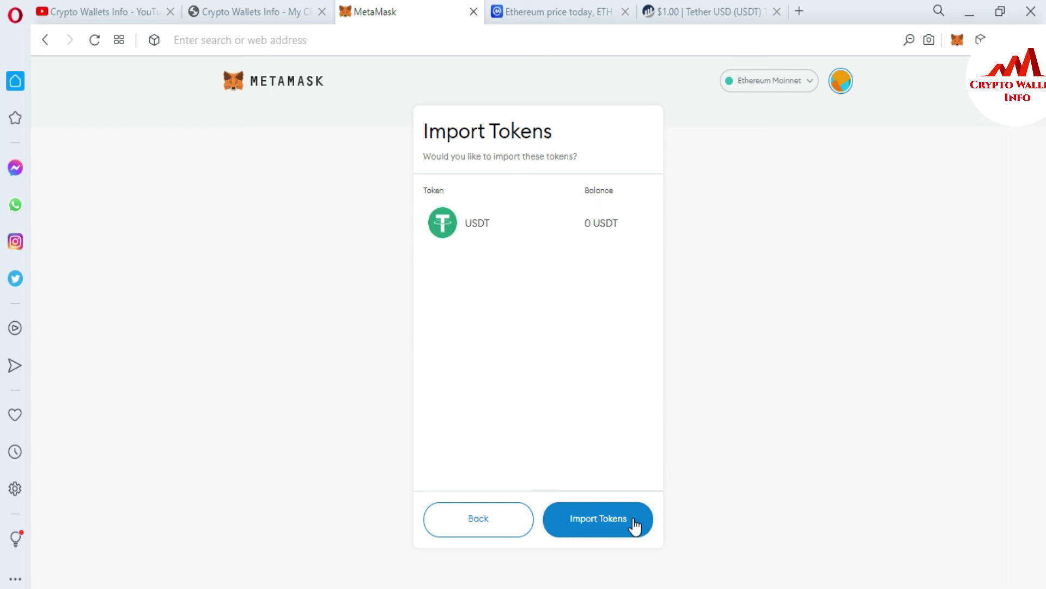
left_click(605, 527)
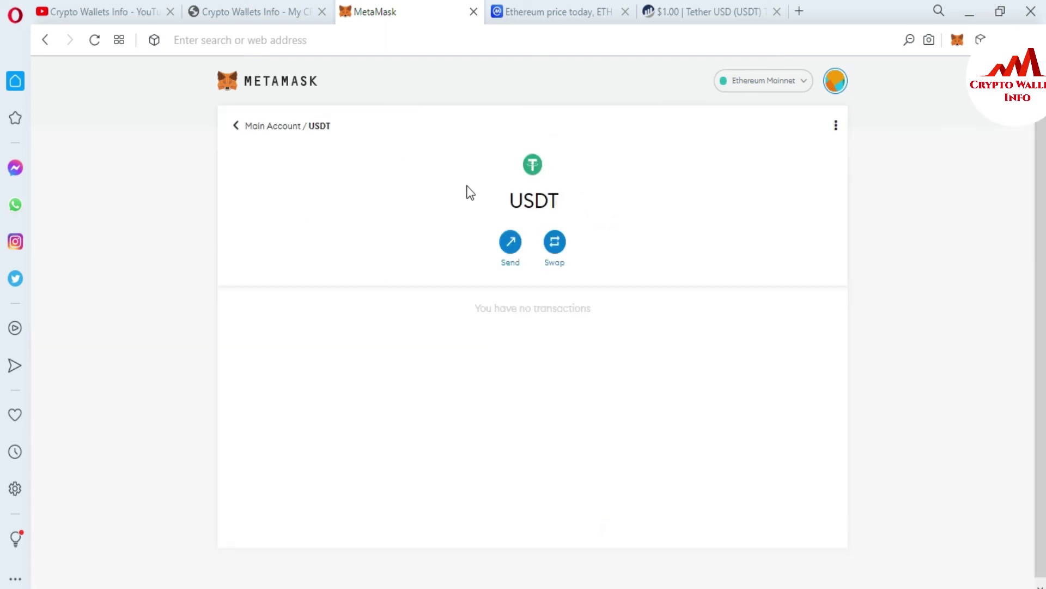
left_click(267, 126)
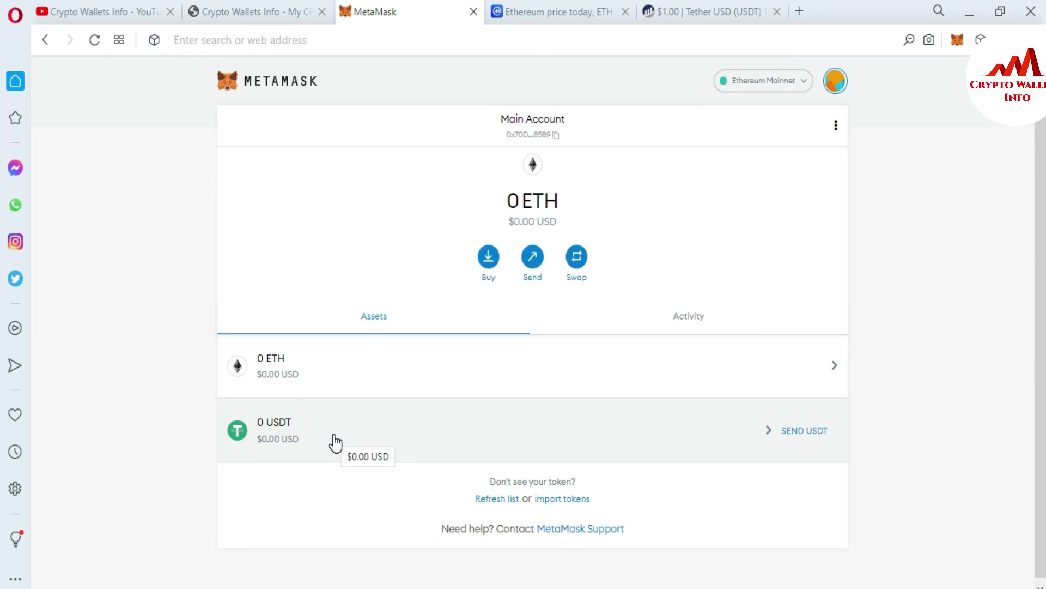
View the already open Crypto Wallets Info YouTube channel and the cryptowalletsinfo.com website.
left_click(87, 11)
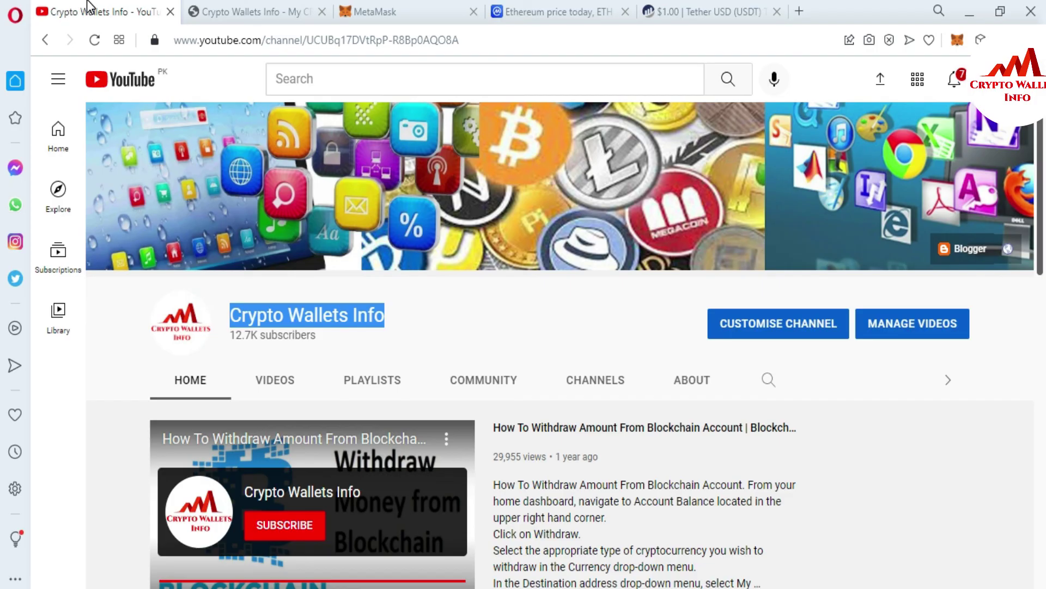
left_click(213, 10)
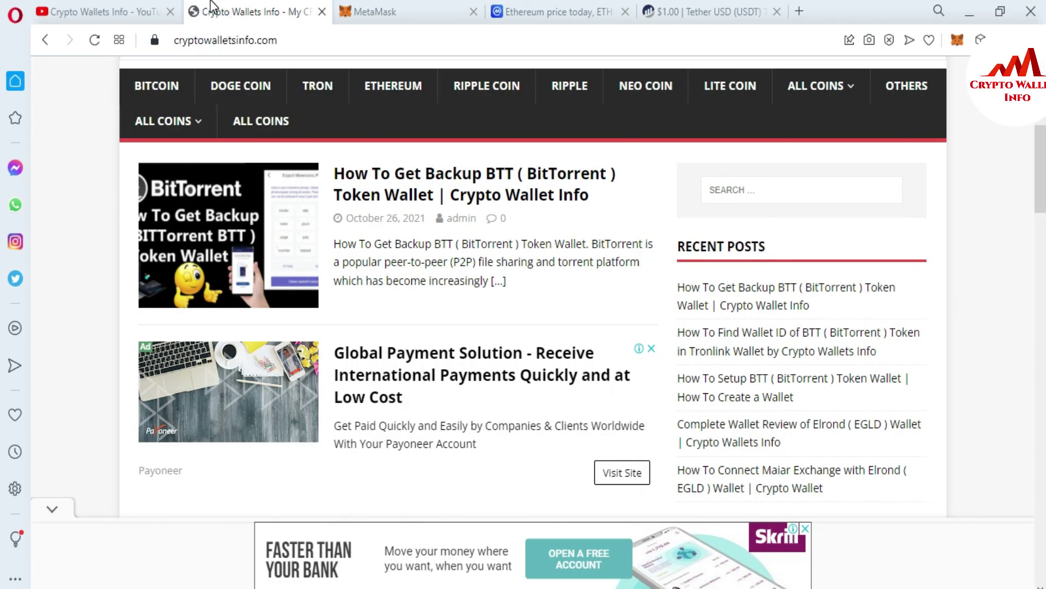